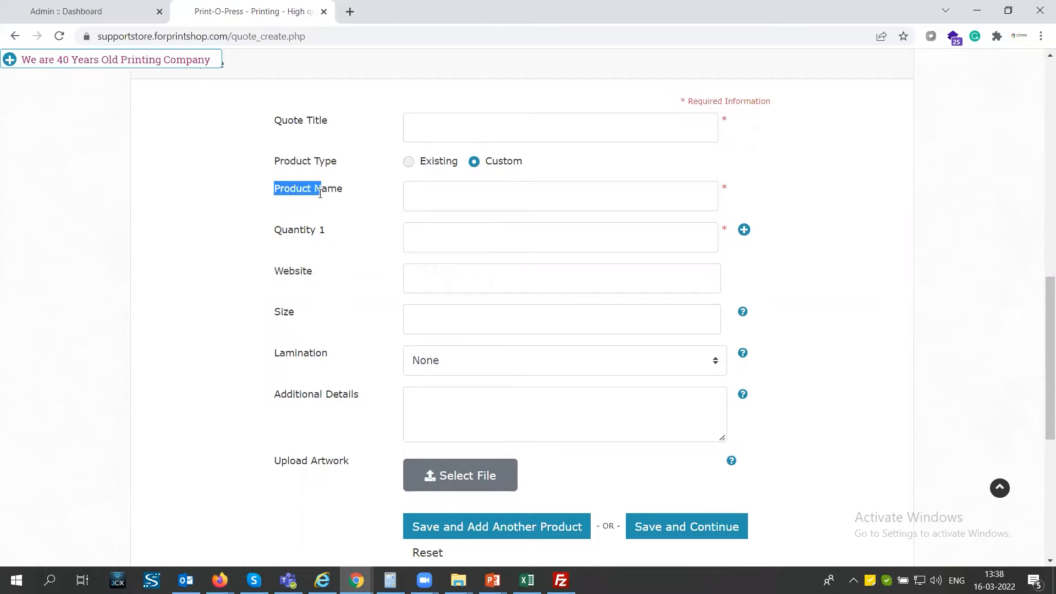
Set the storefront quote form's Product Type to Existing.
click(408, 162)
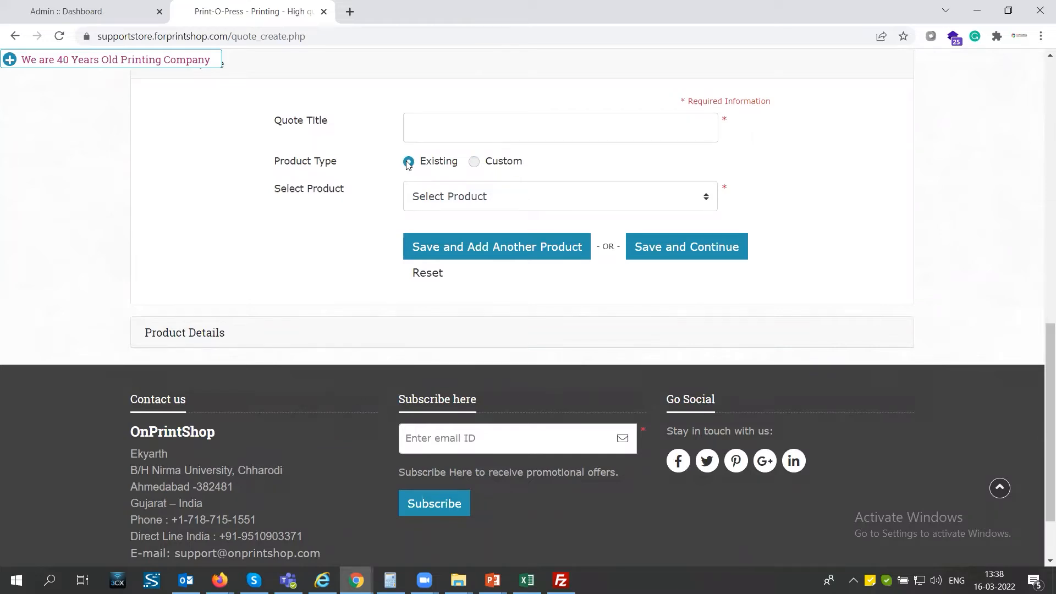
Switch the quote form's Product Type to Custom to view its fields.
click(474, 162)
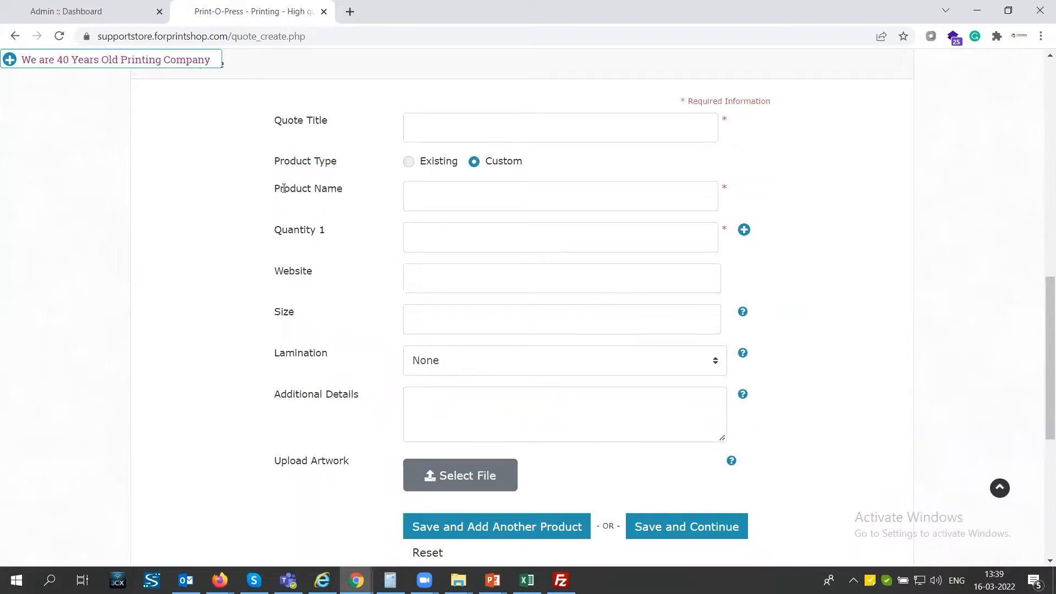
double_click(285, 273)
click(286, 308)
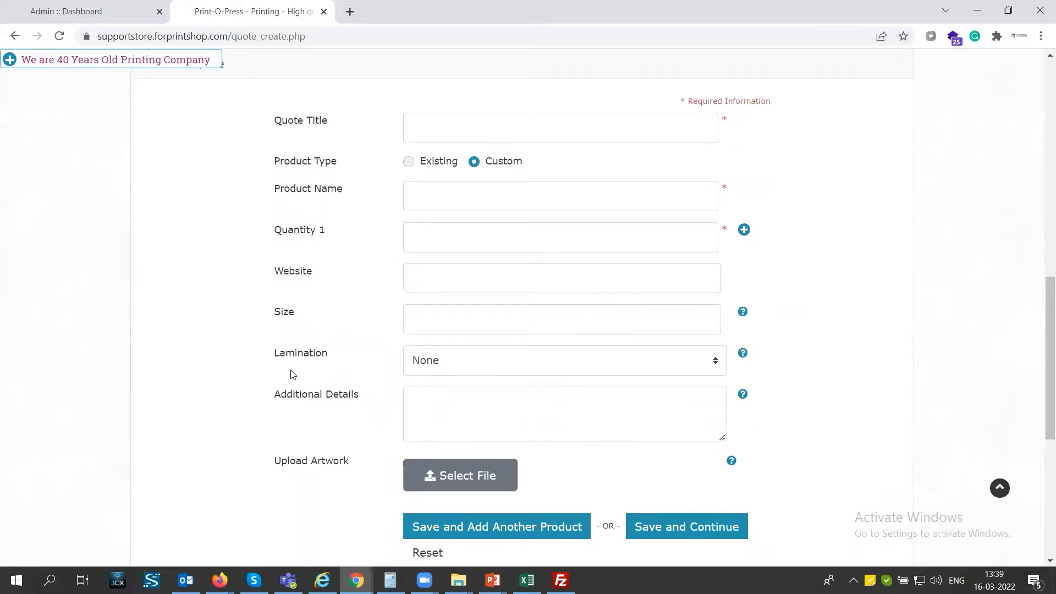
Switch back to Existing, select Tshirt Men Half Sleeves, then return to the admin dashboard.
click(408, 162)
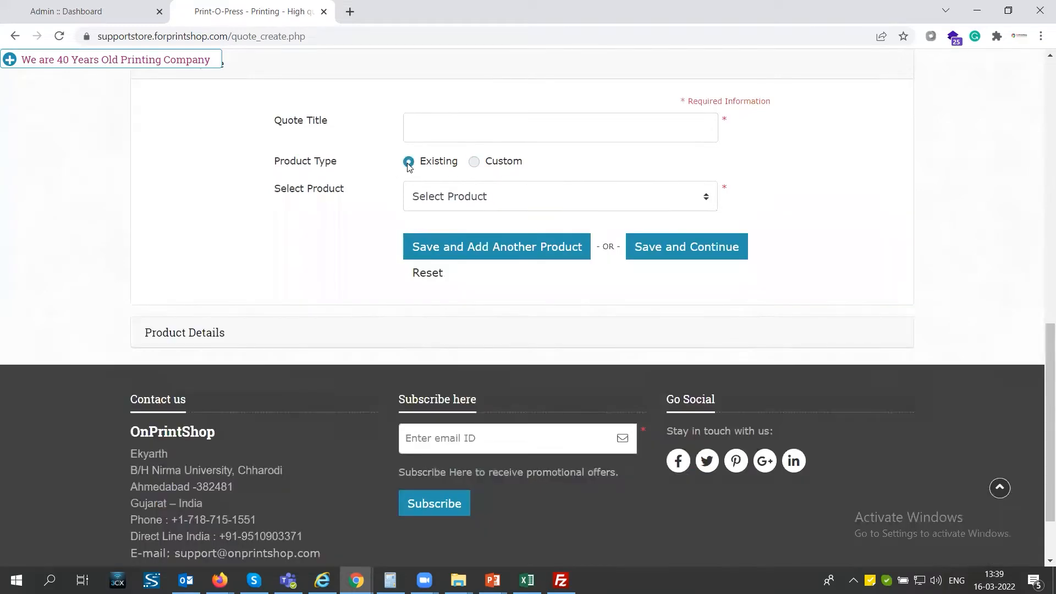
click(453, 202)
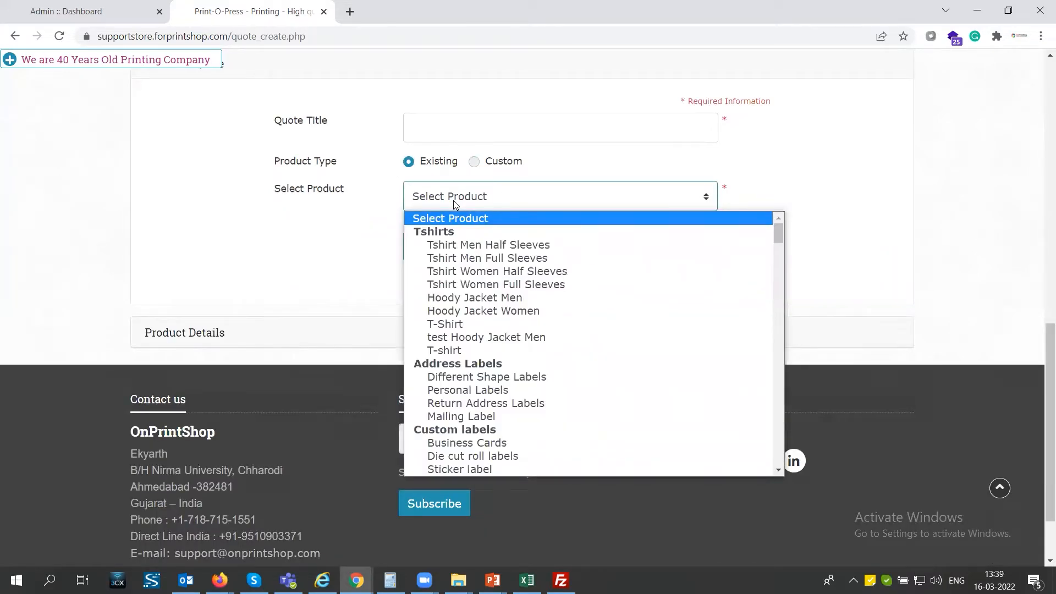
click(452, 248)
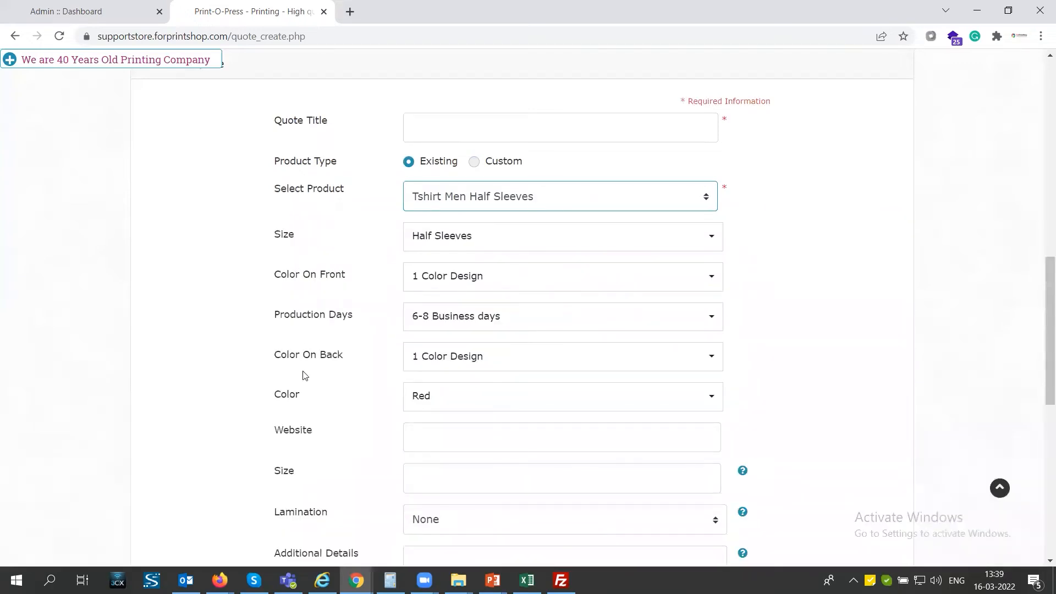
scroll(302, 403, down, 4)
scroll(303, 403, up, 5)
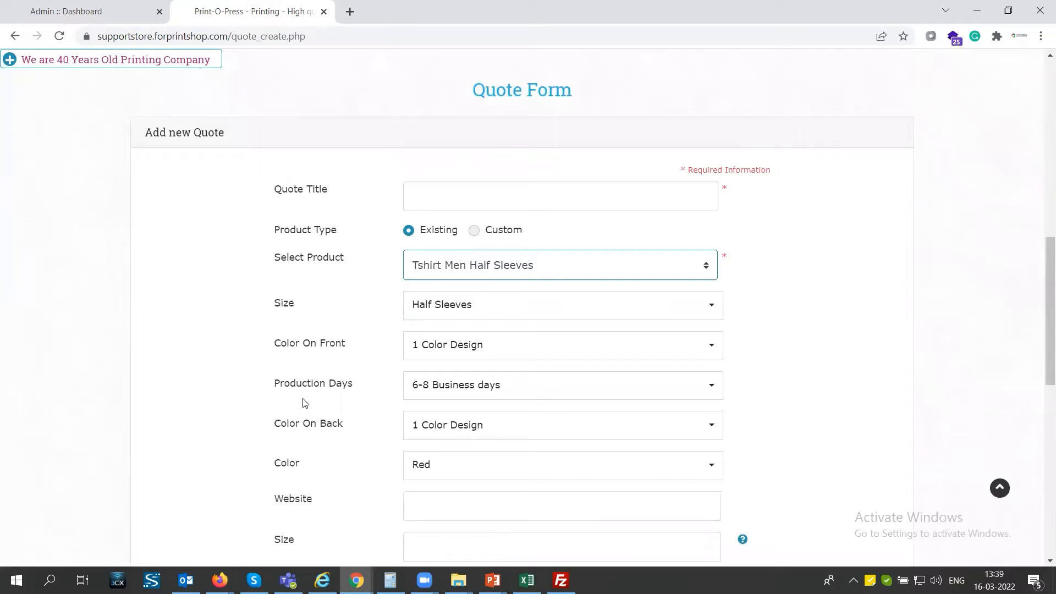
click(421, 268)
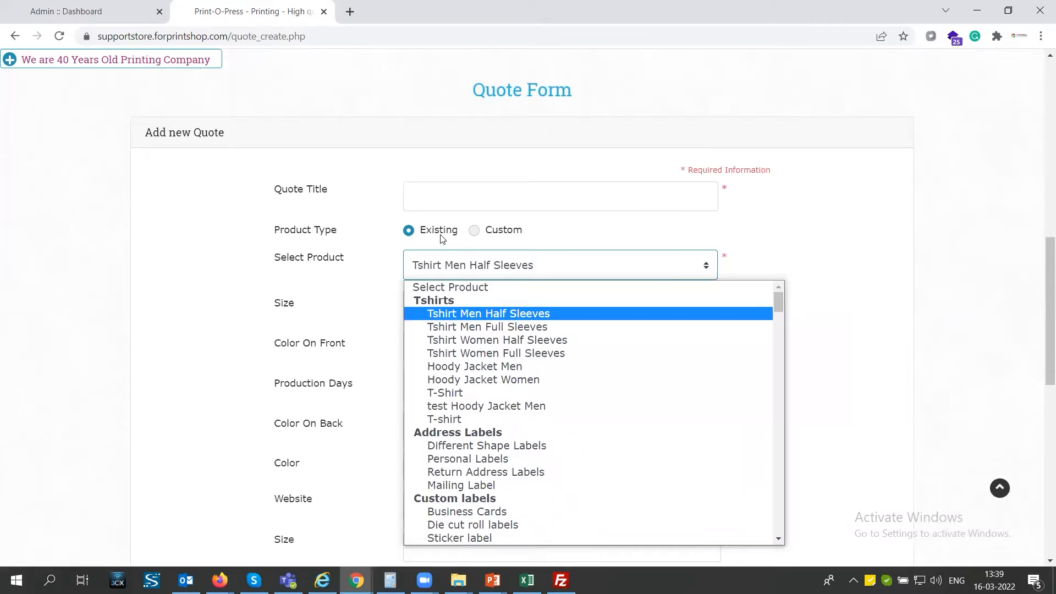
click(84, 17)
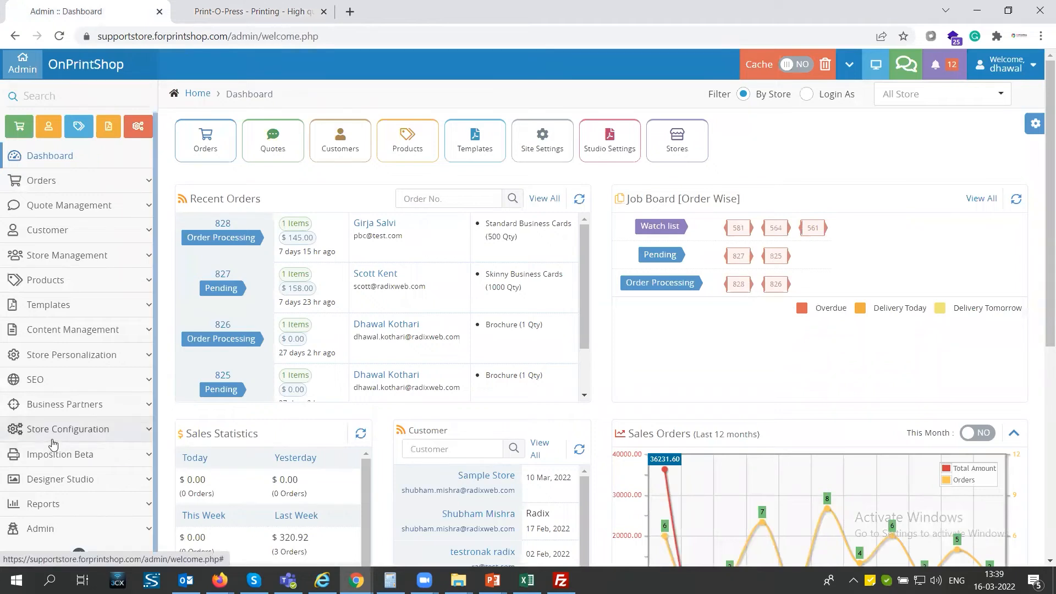
From Store Configuration > Manage Form Fields, start adding a new form field.
click(53, 438)
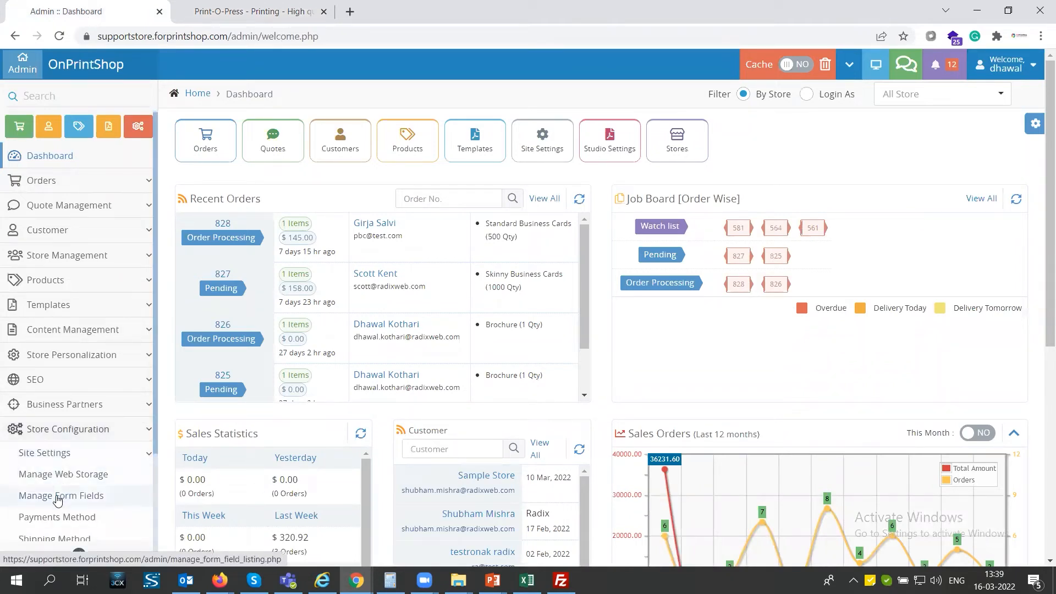
click(58, 496)
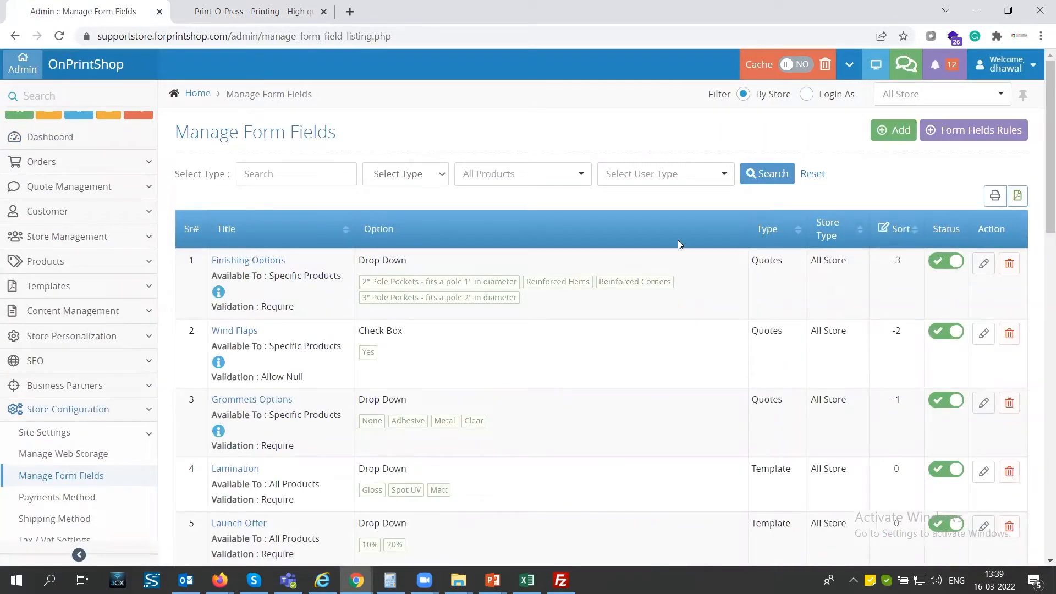
click(890, 135)
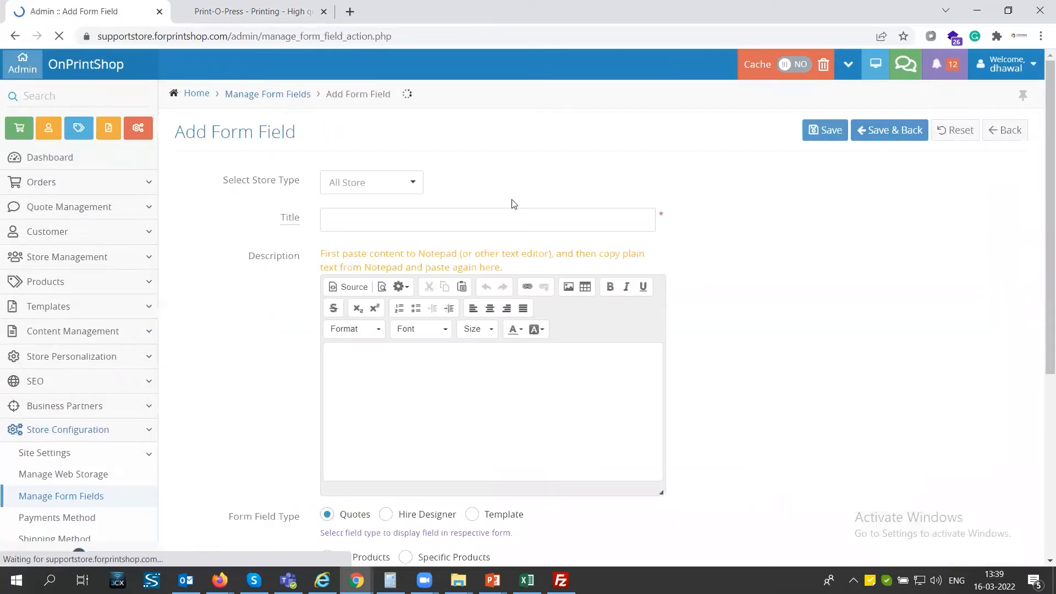
Enter 'Turn around Time' as the new form field's title.
click(382, 186)
click(381, 185)
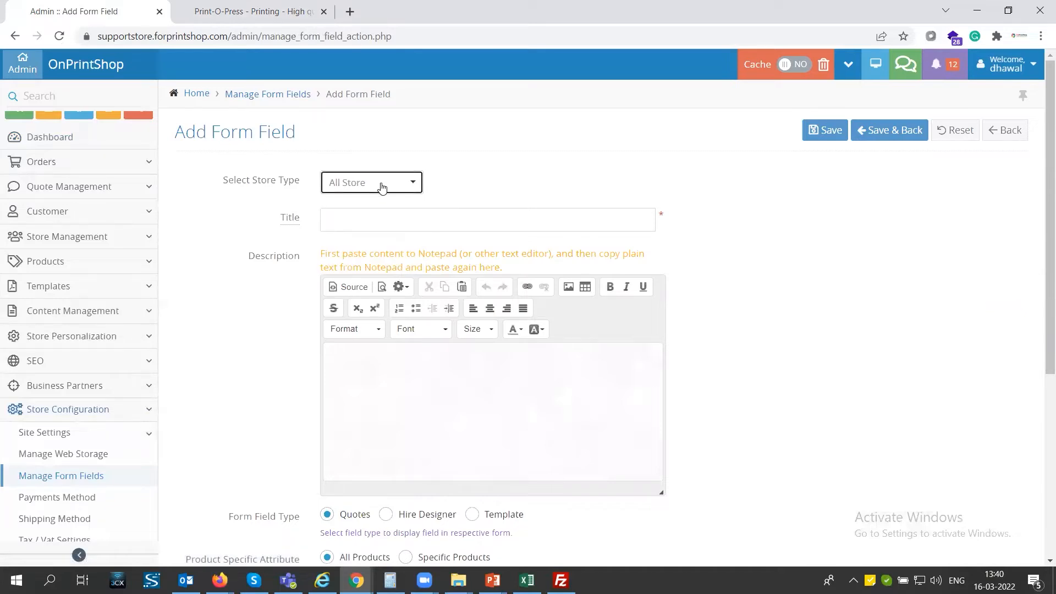
click(361, 216)
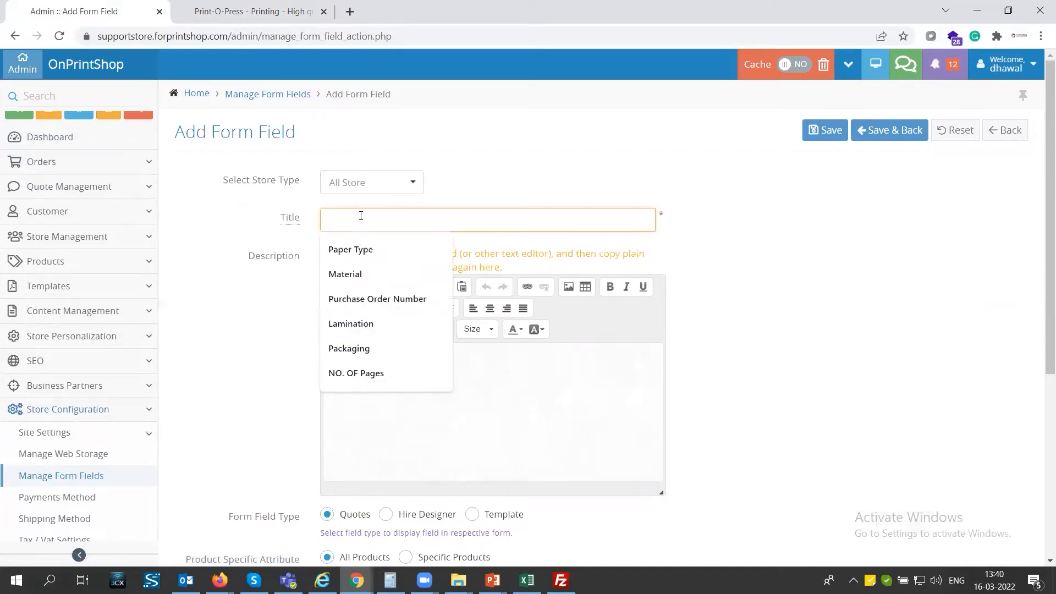
text(T)
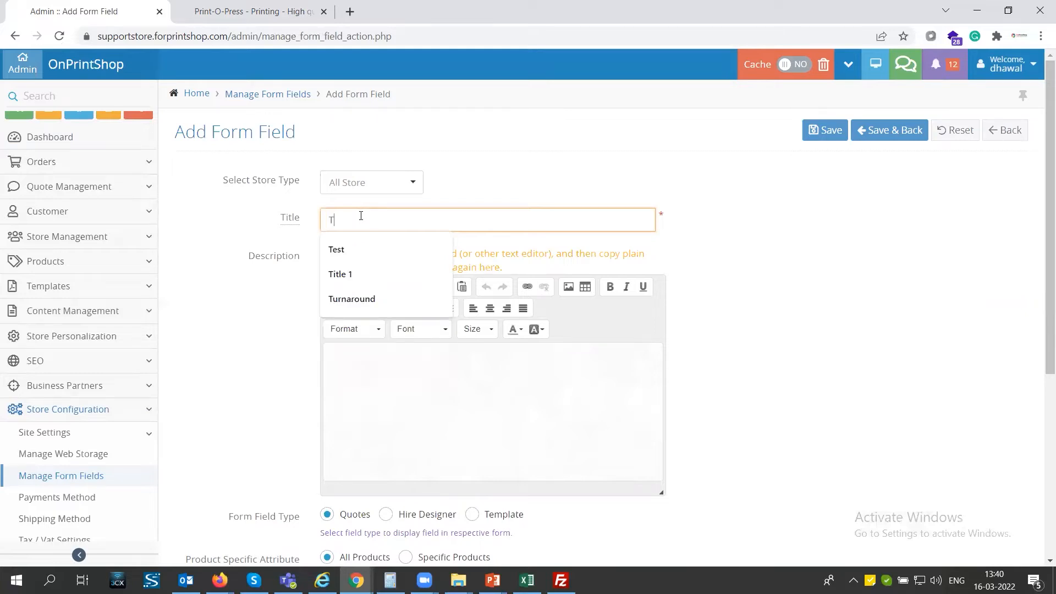
text(urn around)
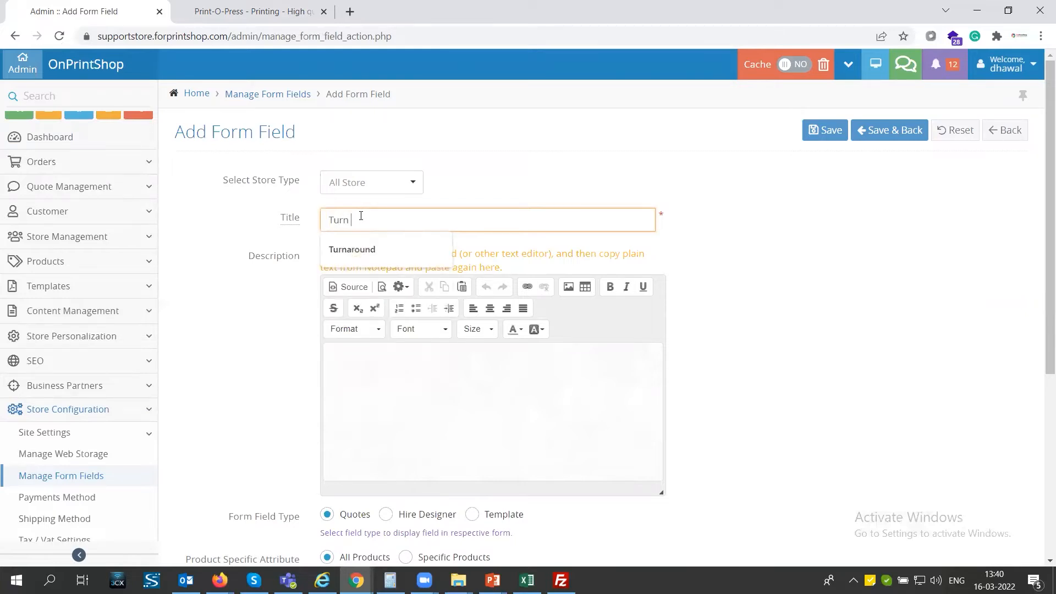
text( Time)
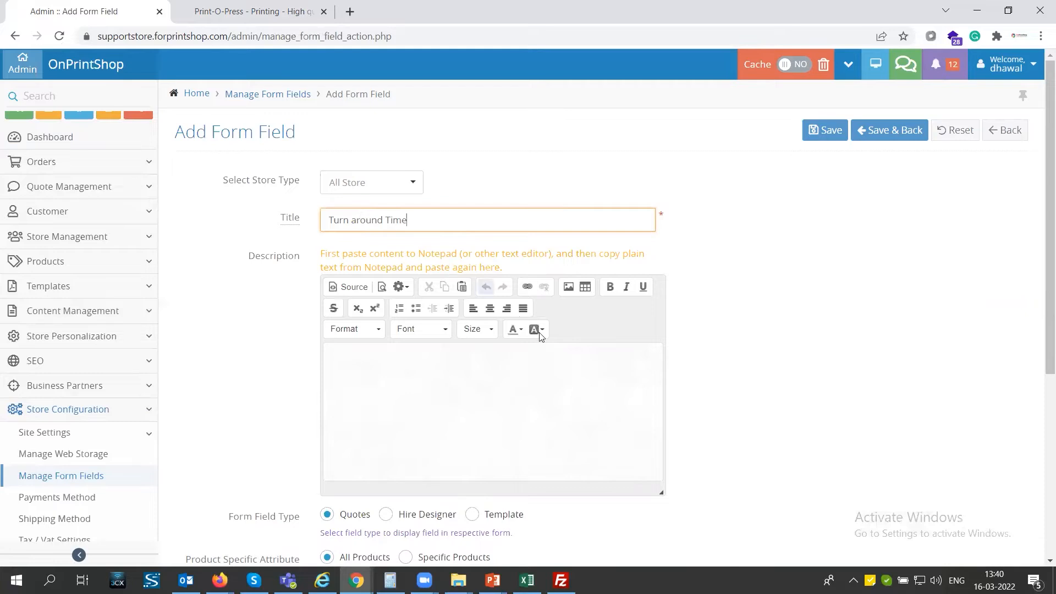
click(779, 345)
Review the Form Field Type (Quotes) and Product Specific Attribute settings.
scroll(406, 360, down, 1)
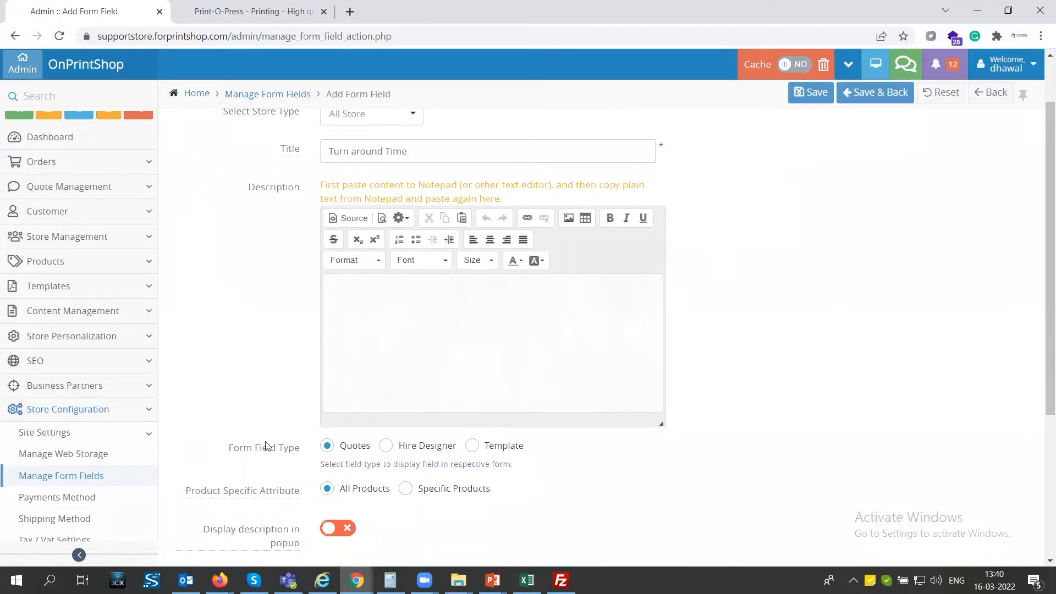
drag(225, 459, 288, 451)
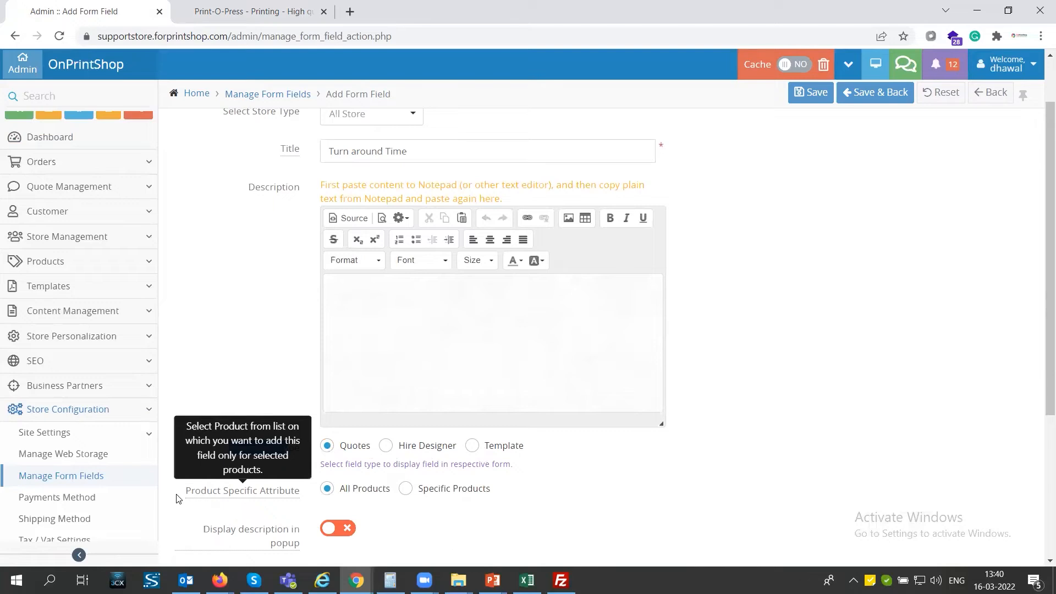
drag(186, 490, 292, 496)
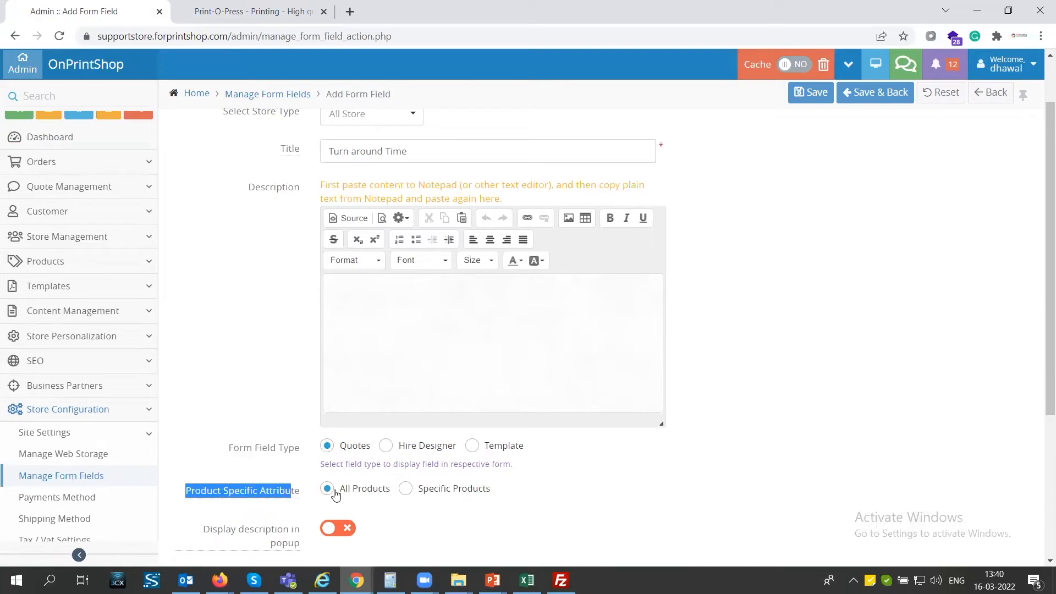
Restrict the field to Specific Products, assigning only Custom/Quote Product.
click(407, 488)
scroll(411, 489, down, 3)
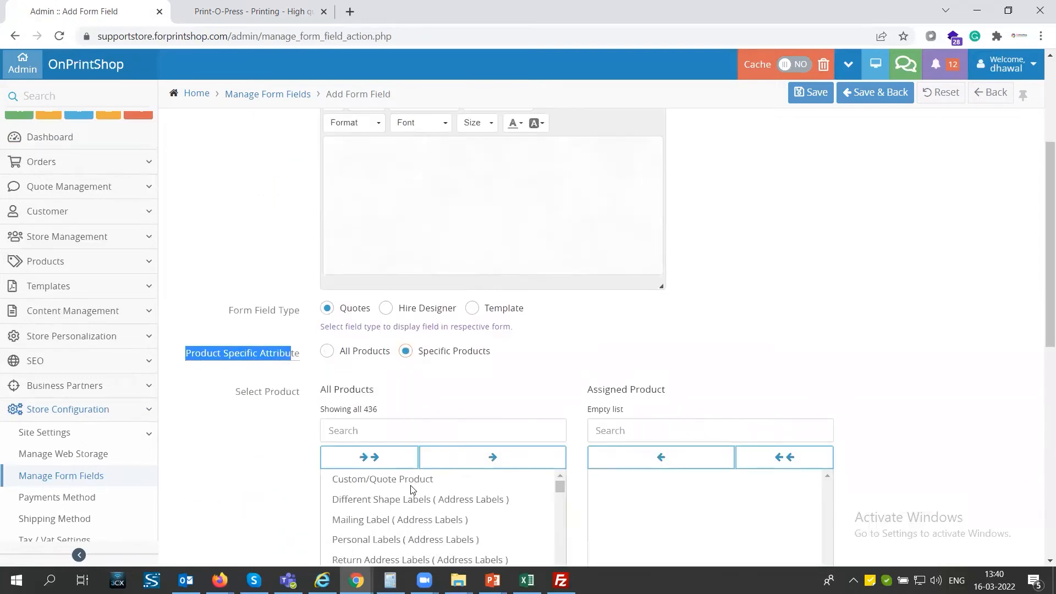
scroll(412, 488, down, 4)
click(361, 265)
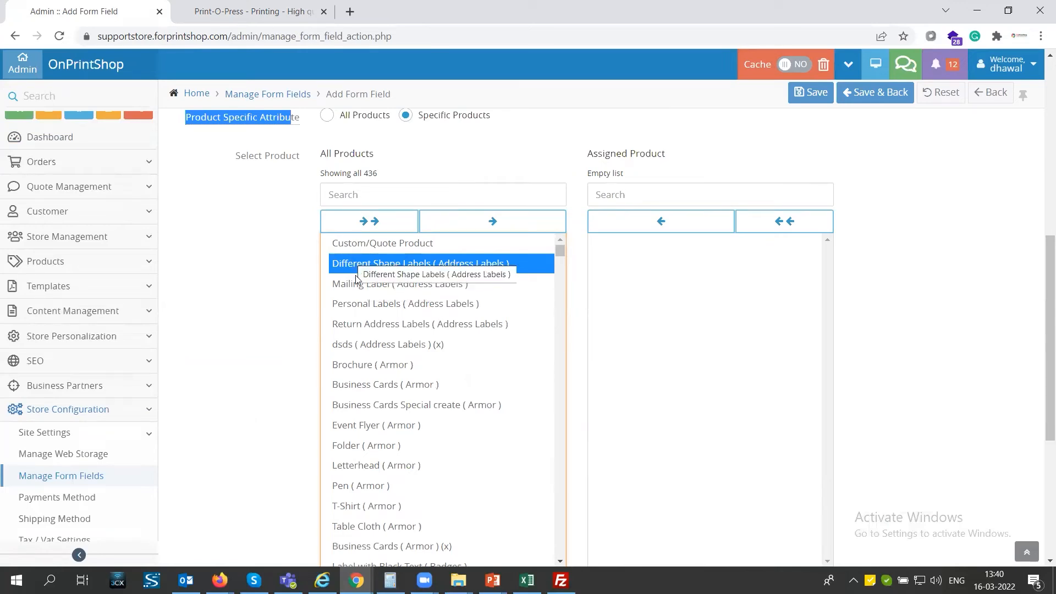
click(357, 245)
click(491, 221)
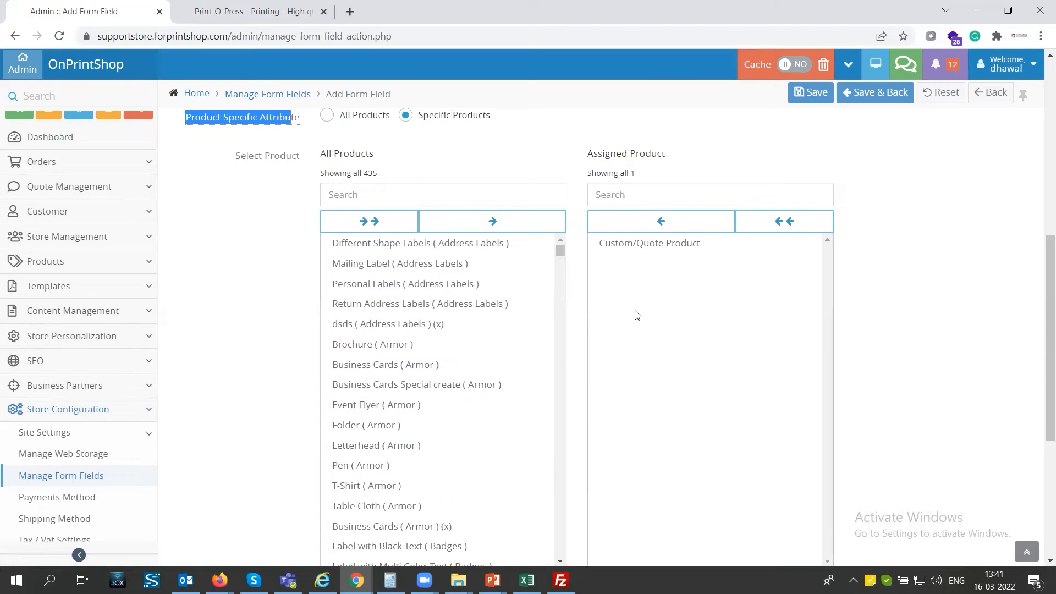
scroll(636, 314, down, 3)
scroll(542, 353, down, 1)
mouse_move(243, 462)
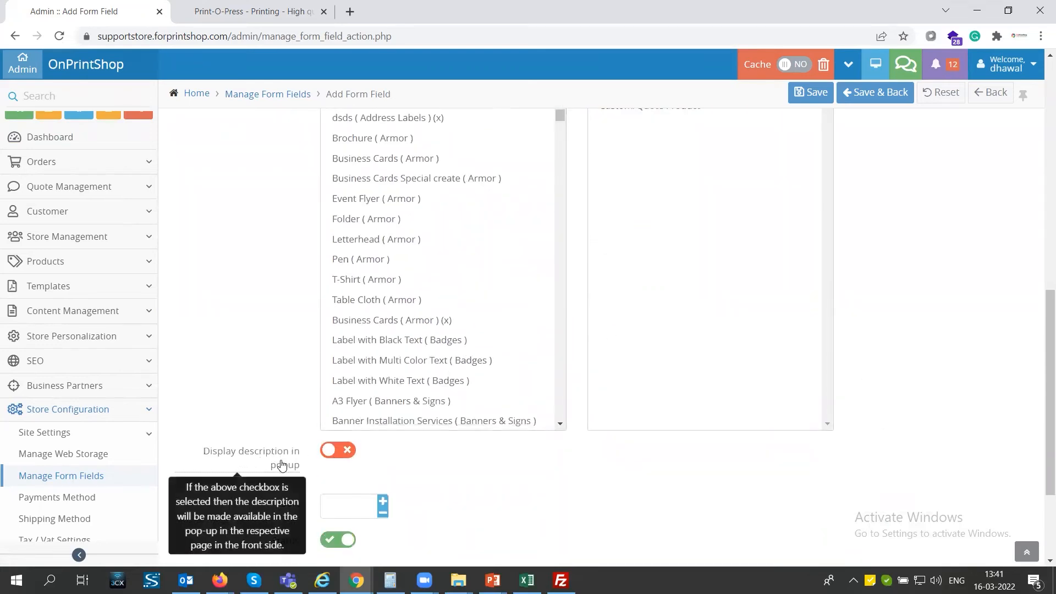
scroll(448, 459, down, 2)
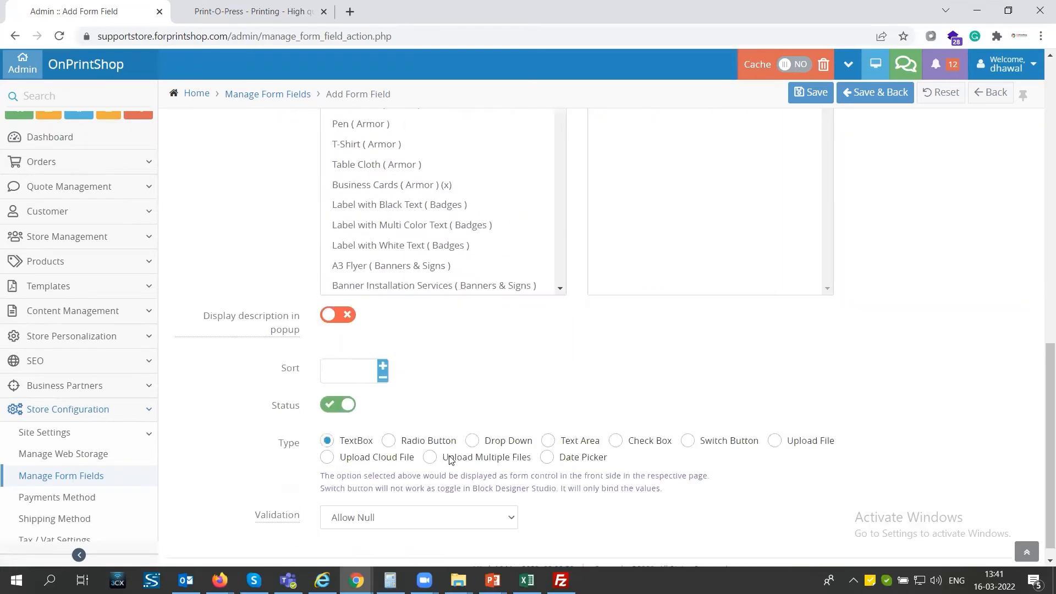
Give the field sort order 10 and Require validation, then save it.
click(359, 370)
text(10)
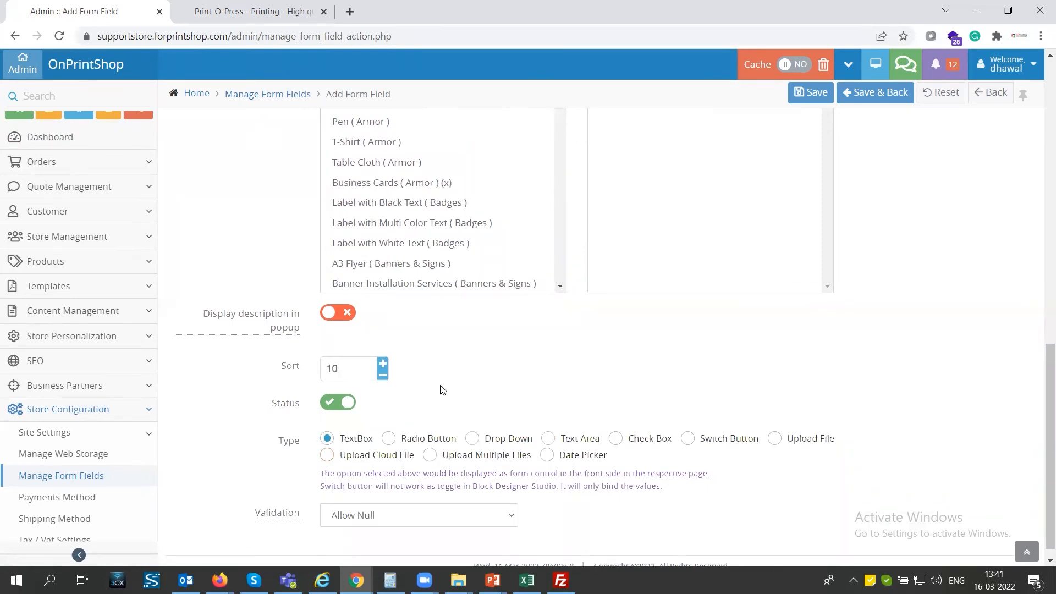
scroll(439, 385, up, 10)
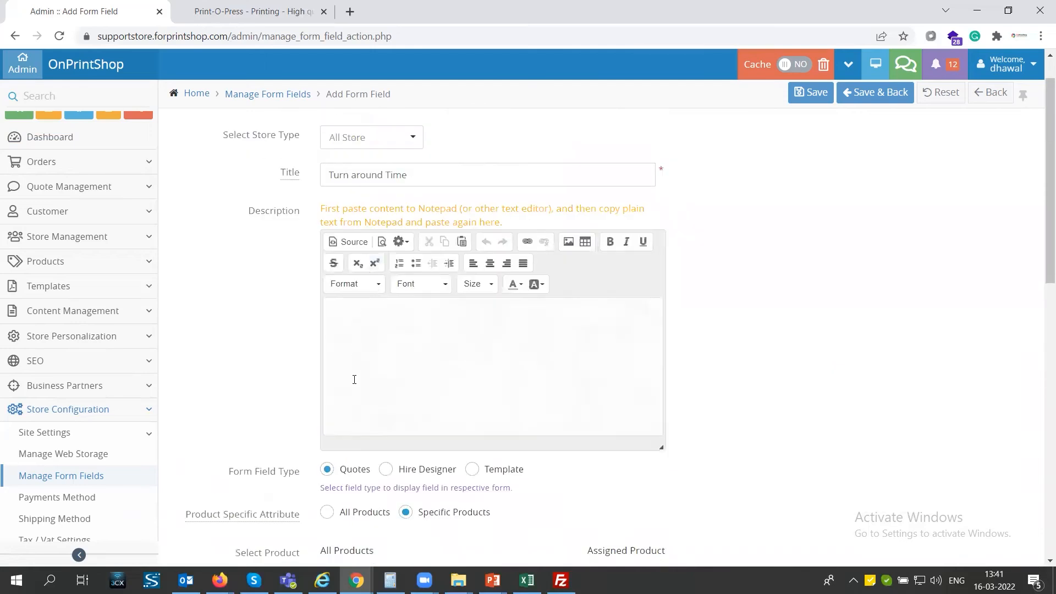
scroll(353, 379, down, 10)
scroll(355, 383, down, 1)
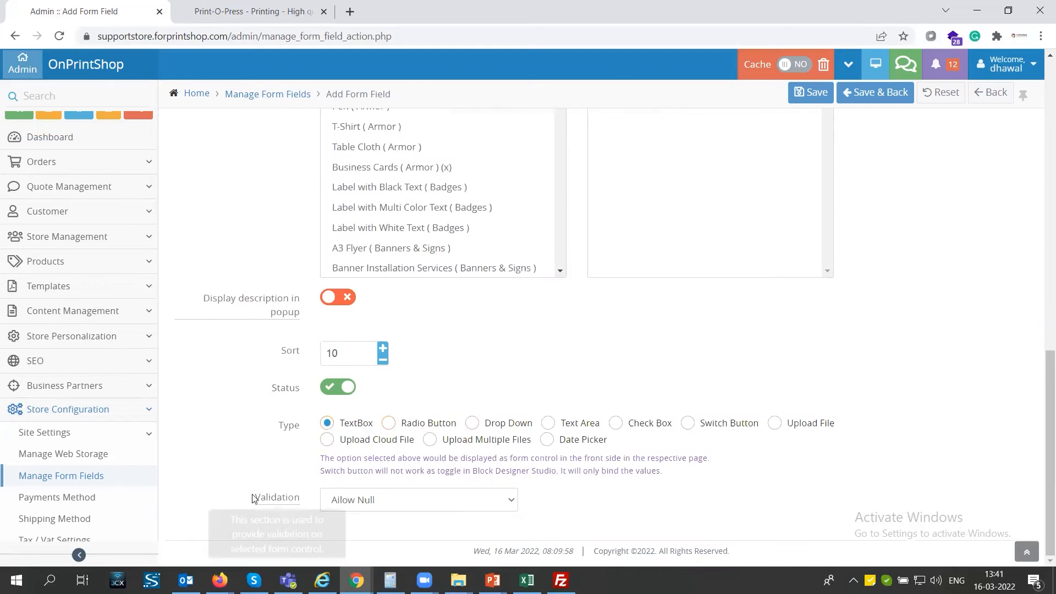
drag(253, 499, 288, 498)
click(403, 507)
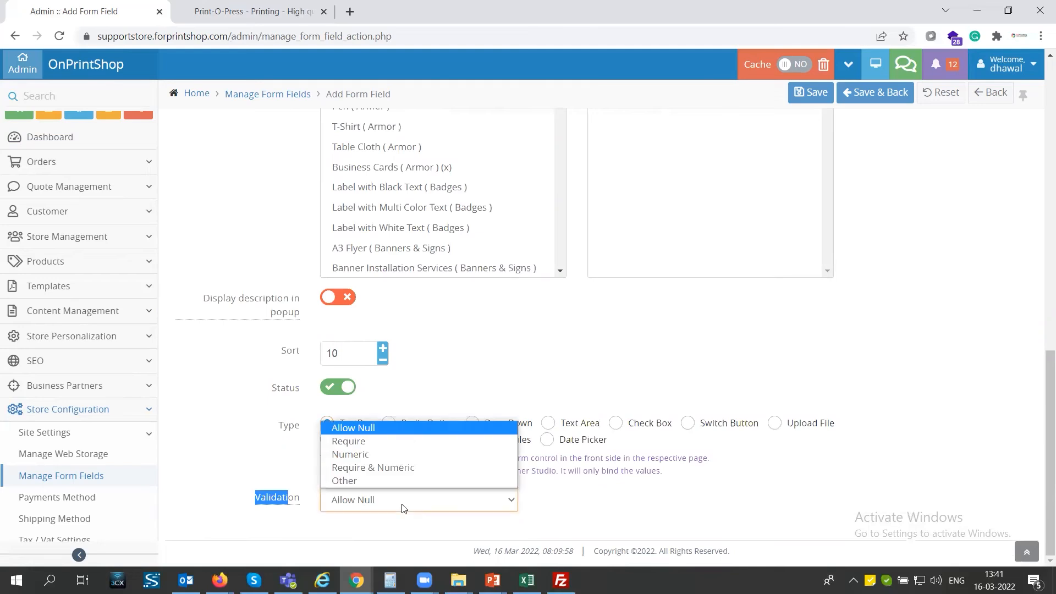
click(369, 446)
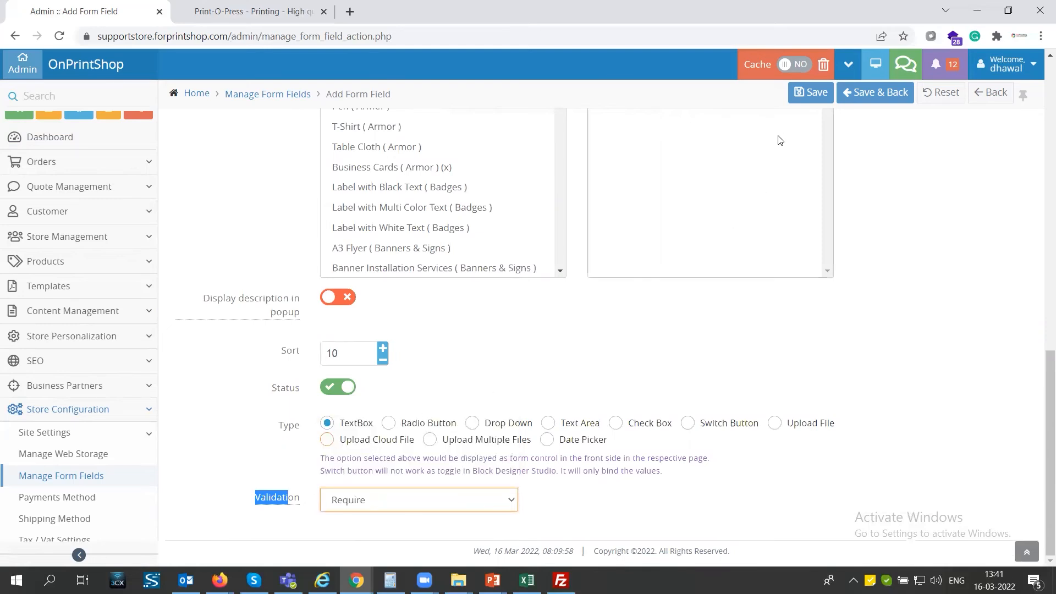
click(813, 95)
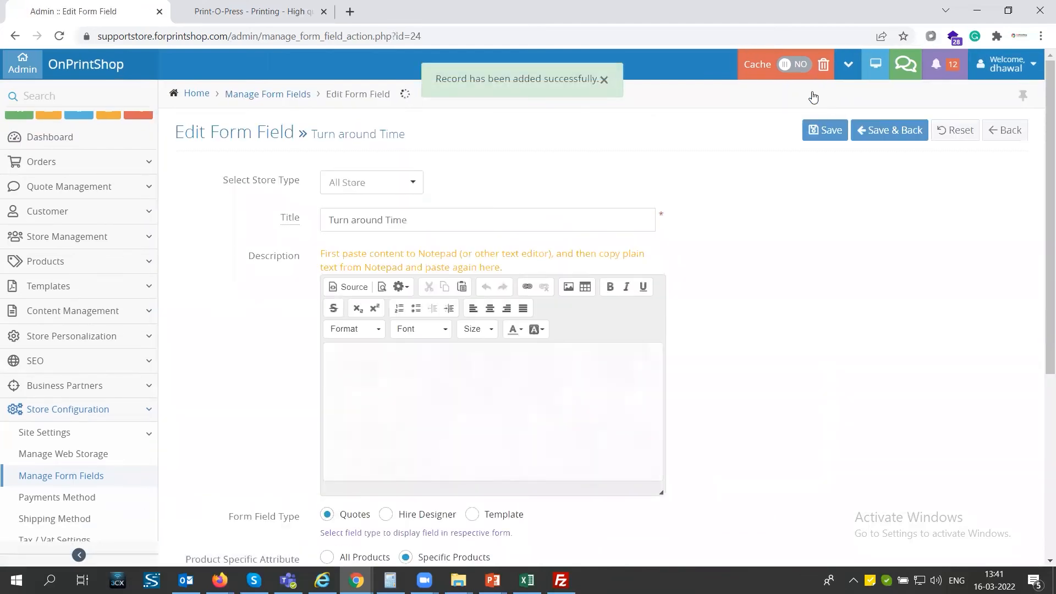
Reload the storefront quote form and confirm the new Turn around Time field accepts input.
click(264, 14)
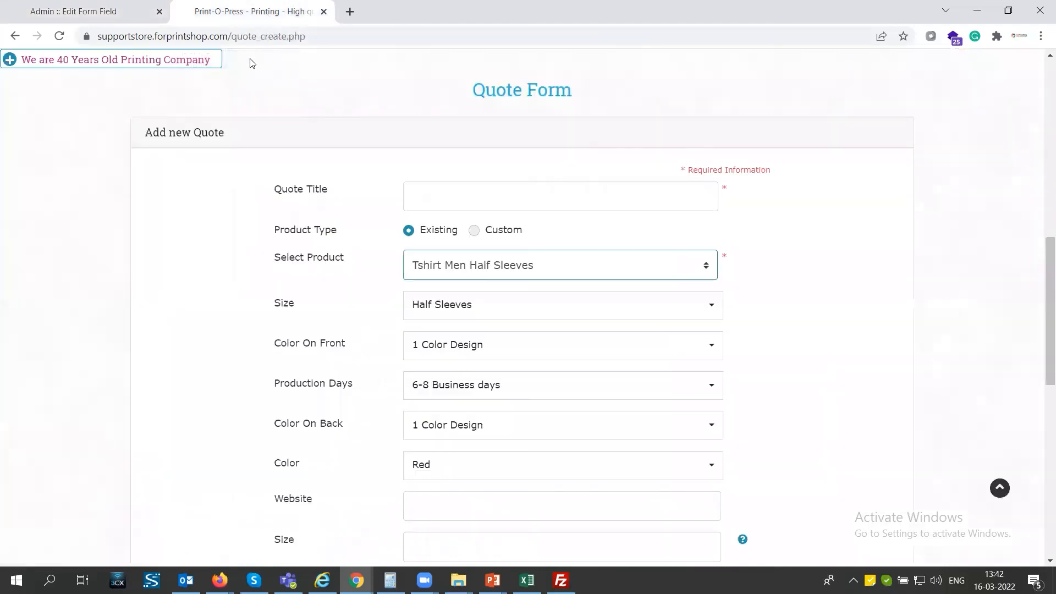
click(275, 36)
key(Return)
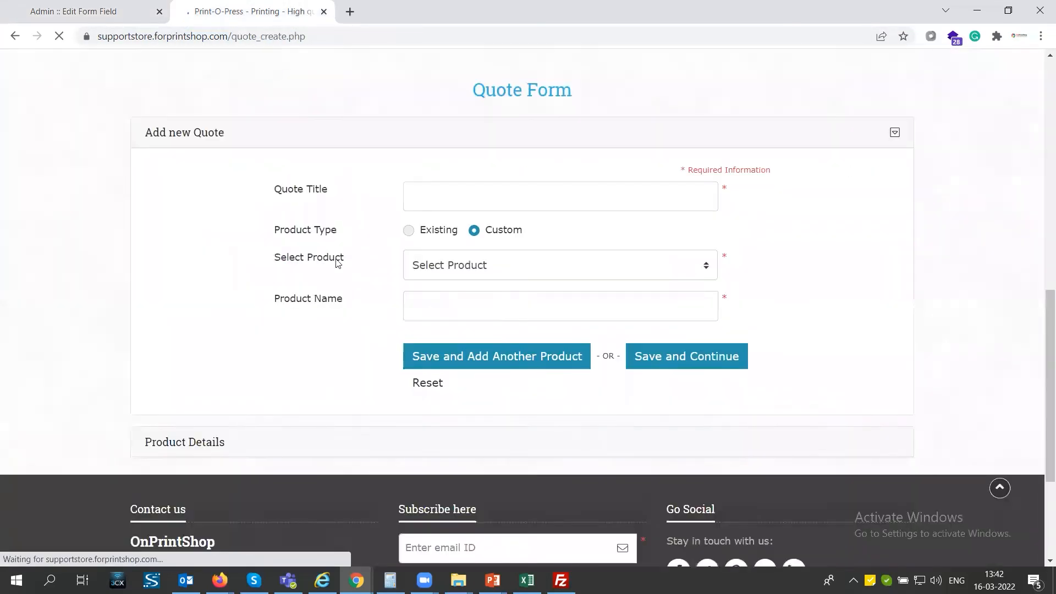
scroll(265, 446, down, 2)
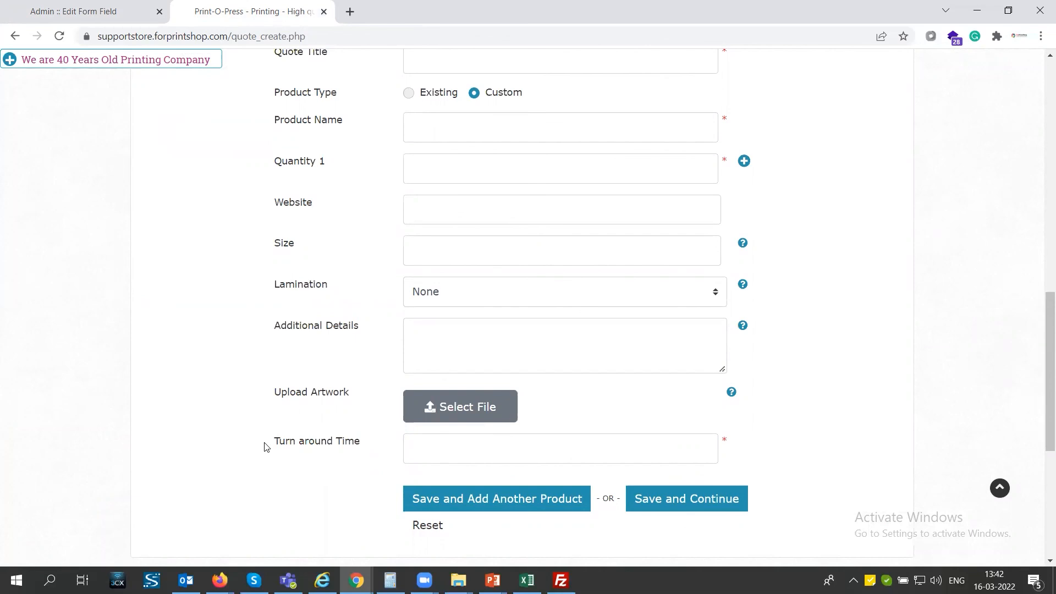
drag(265, 446, 368, 450)
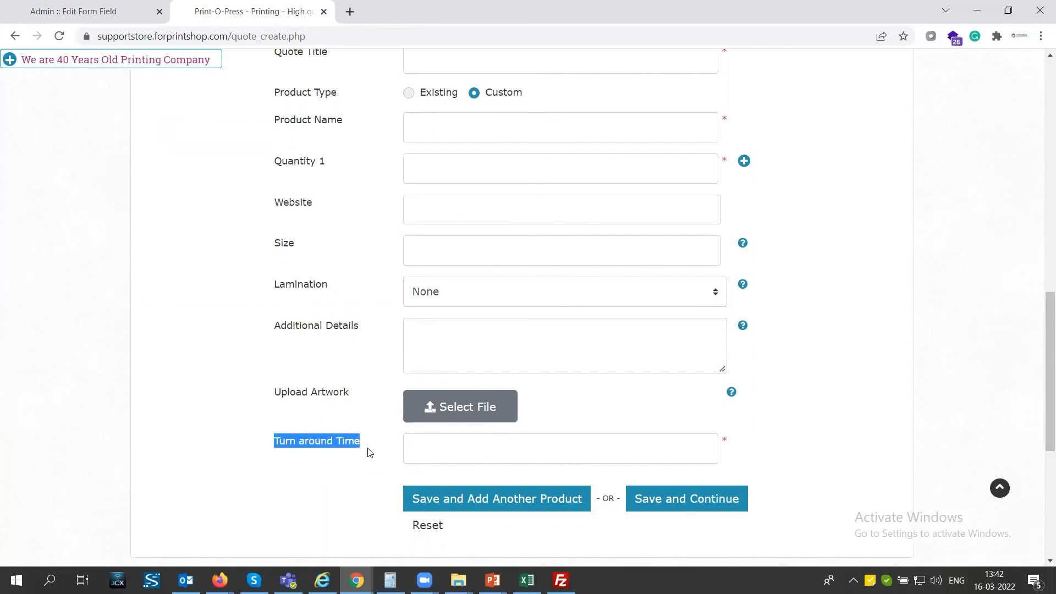
click(456, 458)
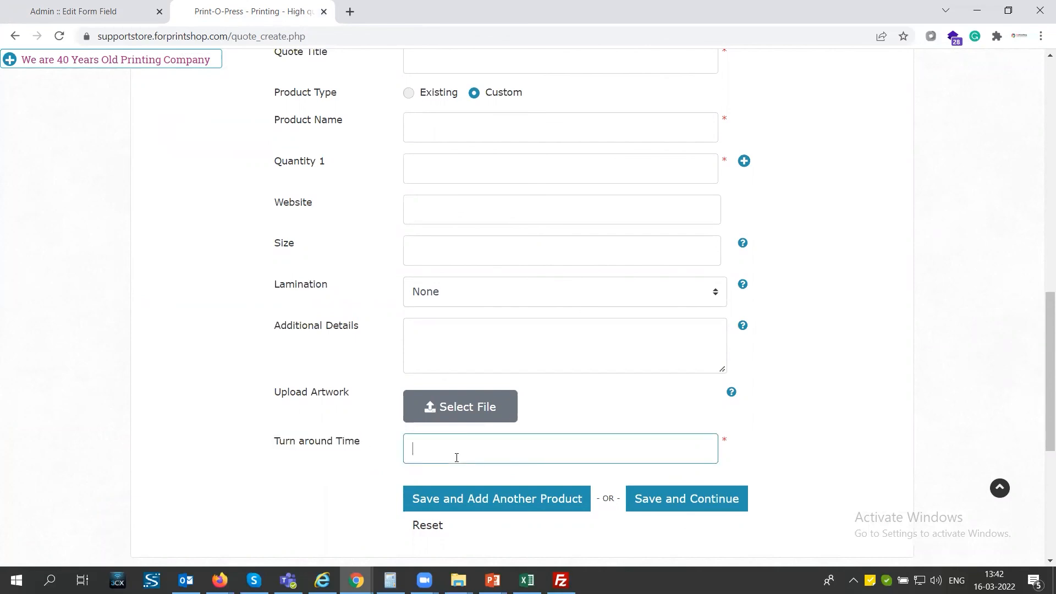